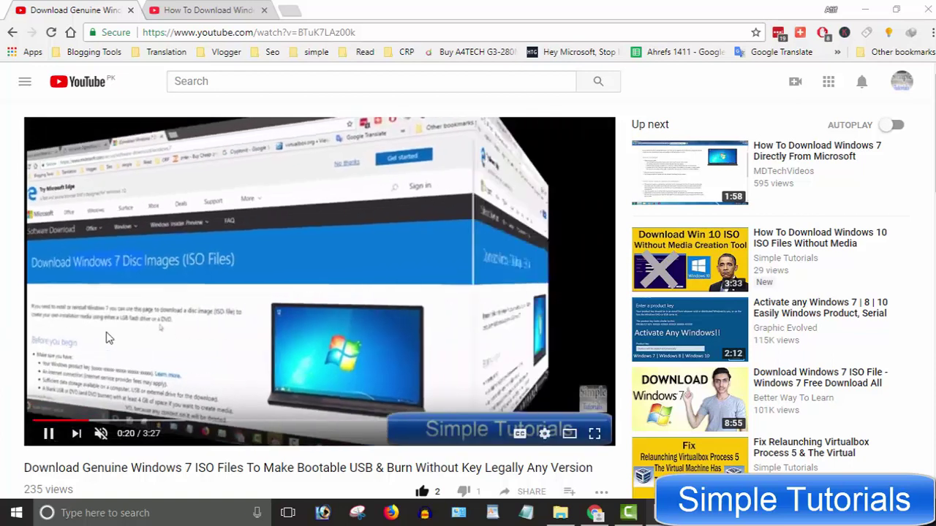
- Pause and resume the Windows 7 ISO video, then play the Windows 10 ISO video from about 1:21
left_click(106, 338)
left_click(106, 340)
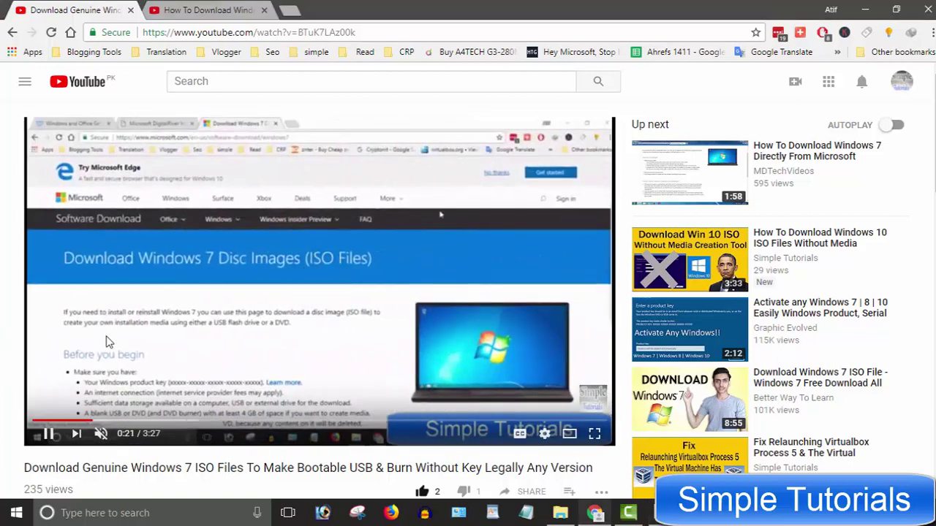
left_click(180, 10)
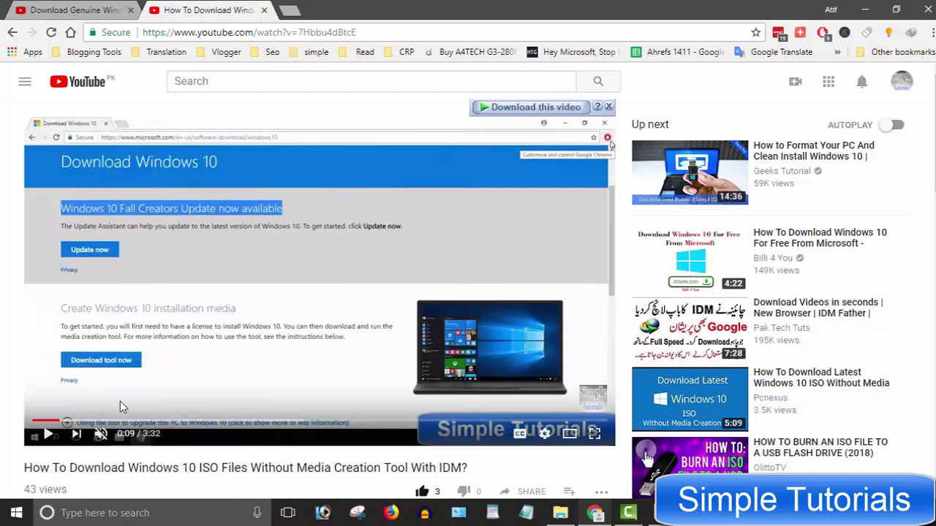
left_click(175, 407)
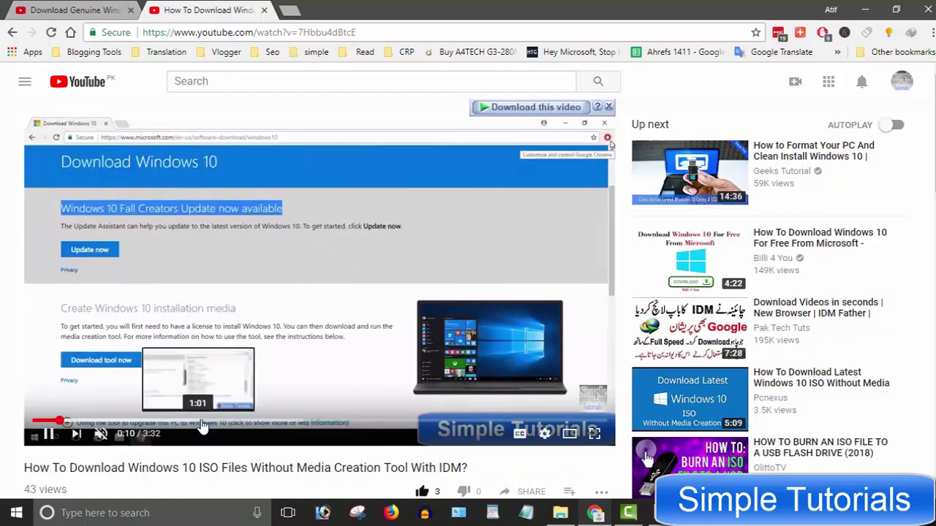
left_click(203, 424)
left_click(252, 424)
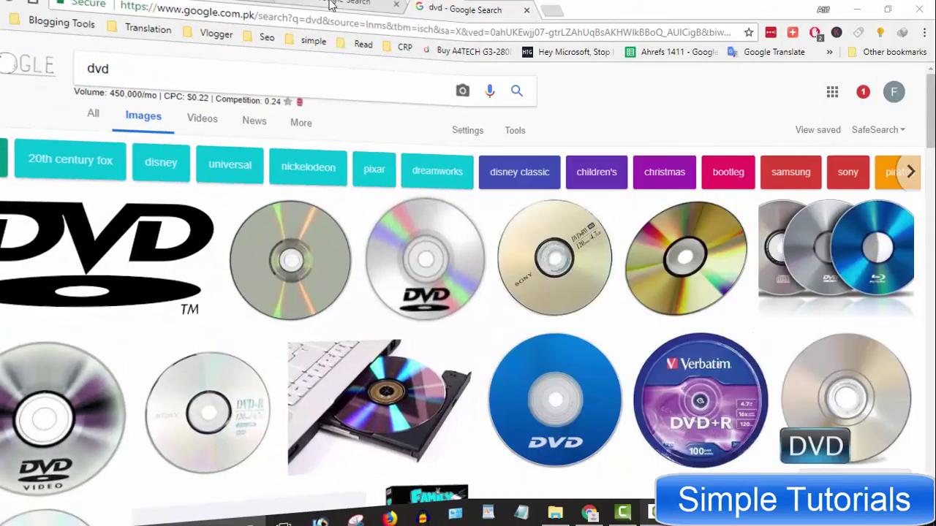
- Show Google Images results for usb and scroll through the flash drive pictures
left_click(326, 16)
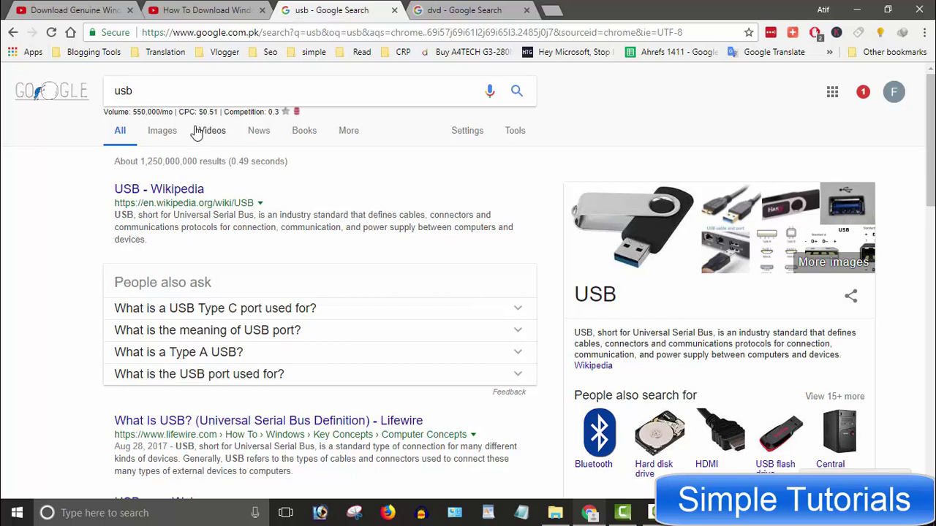
left_click(170, 135)
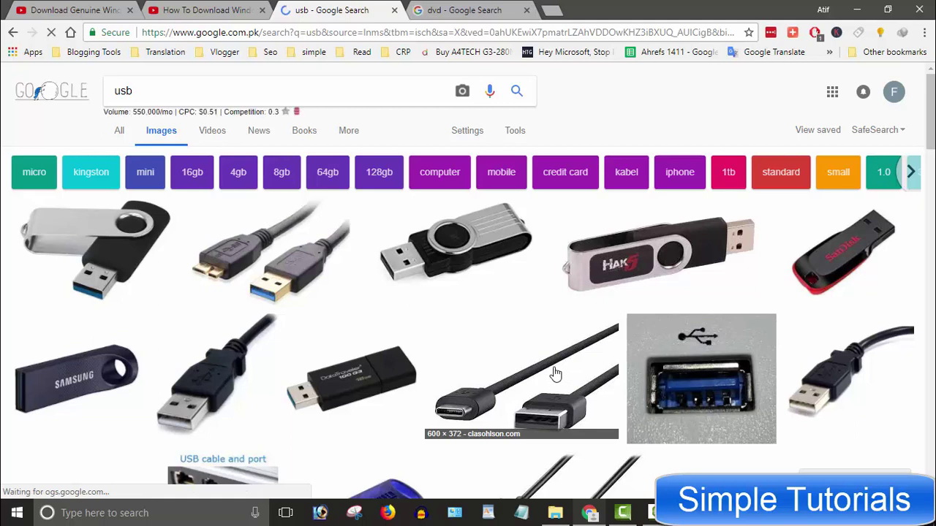
scroll(555, 372, "down", 1)
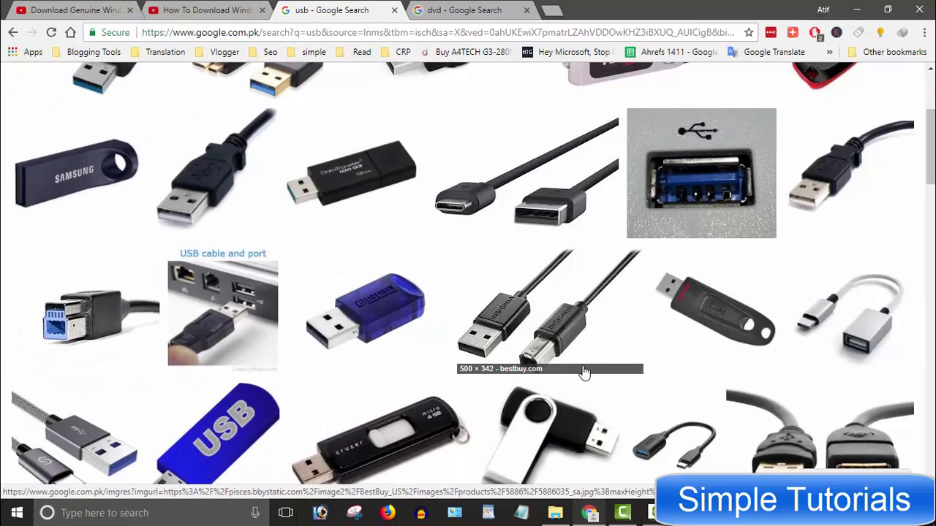
scroll(592, 373, "down", 2)
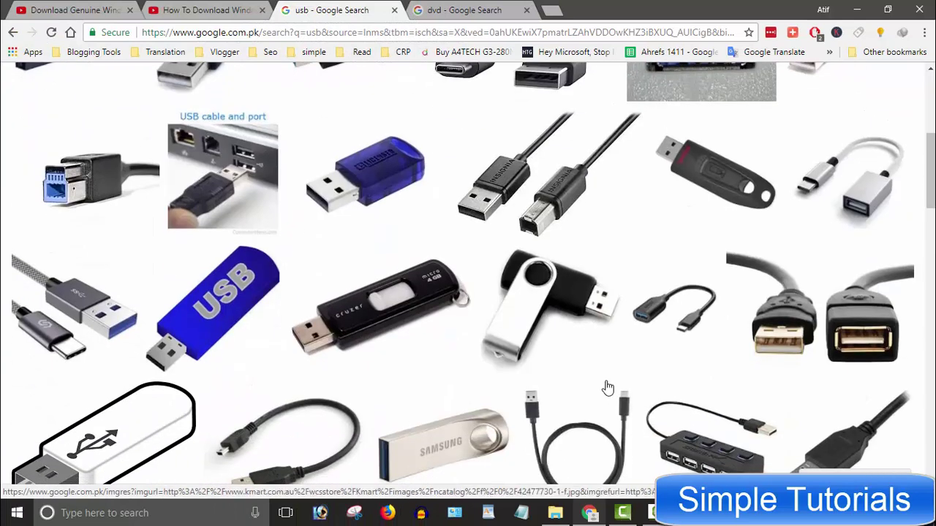
scroll(608, 387, "down", 2)
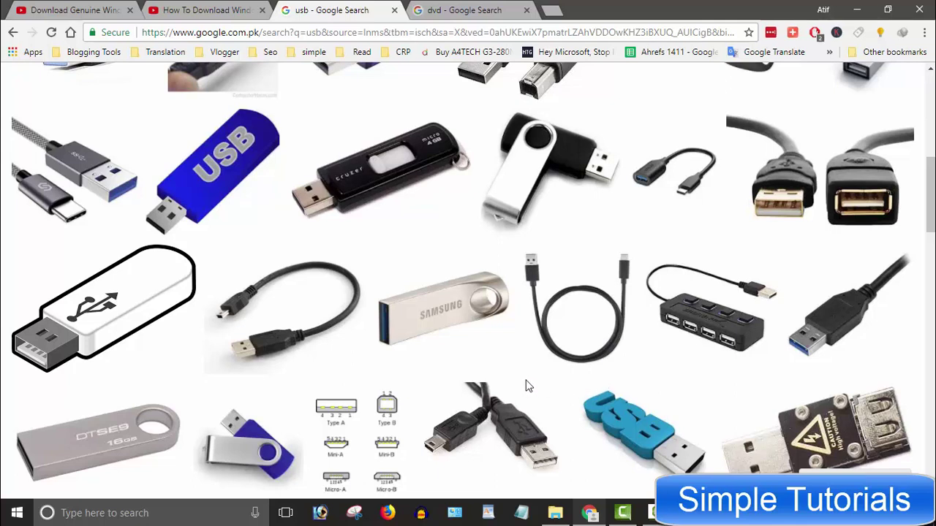
scroll(523, 386, "up", 3)
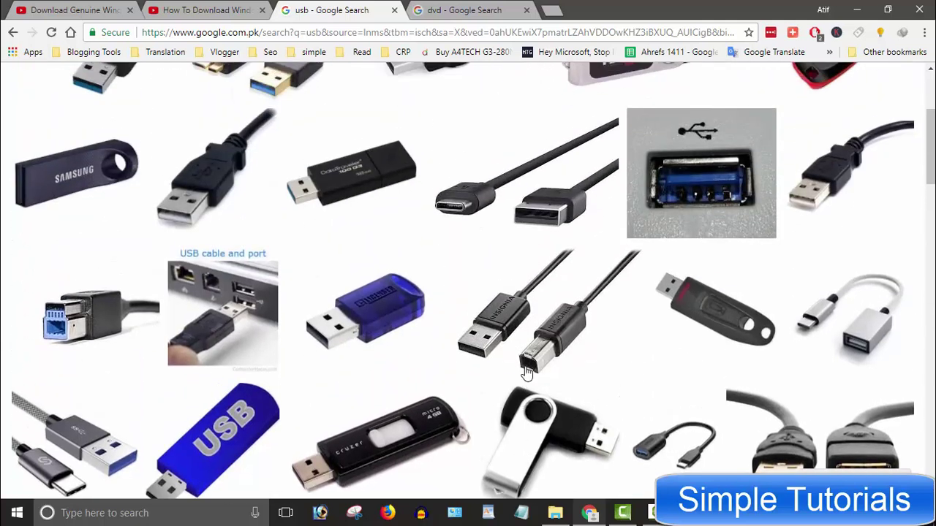
scroll(523, 373, "up", 4)
- Return to the dvd image results and scroll through the disc pictures
left_click(531, 6)
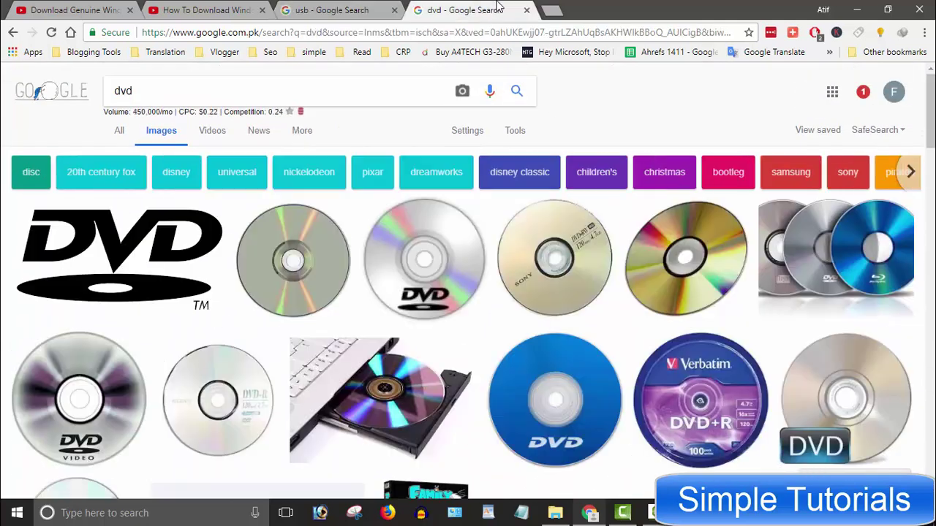
scroll(366, 199, "down", 5)
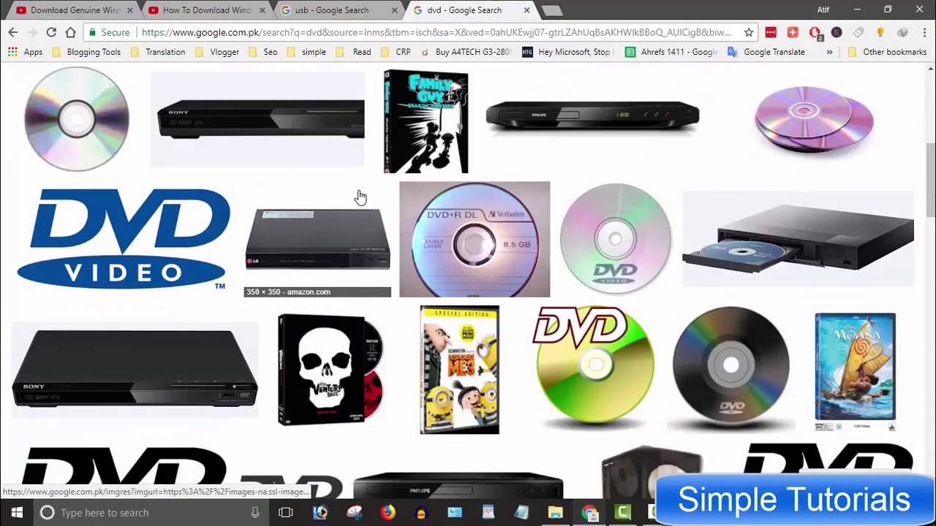
scroll(391, 192, "down", 1)
scroll(395, 190, "down", 7)
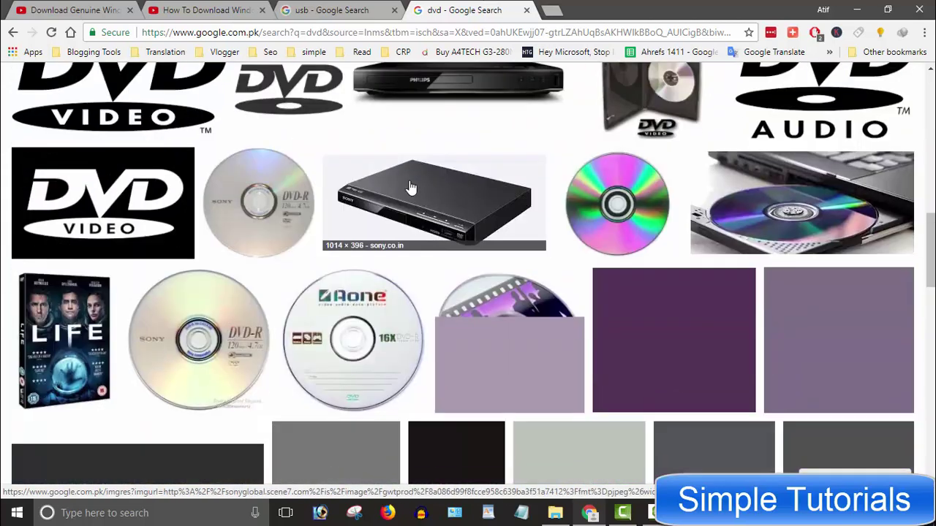
scroll(411, 183, "up", 3)
scroll(427, 154, "up", 7)
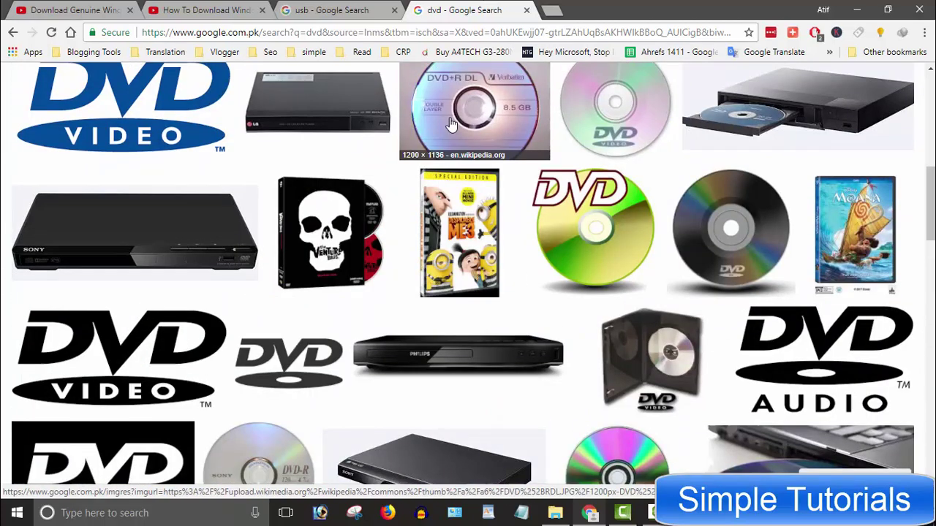
scroll(432, 132, "up", 3)
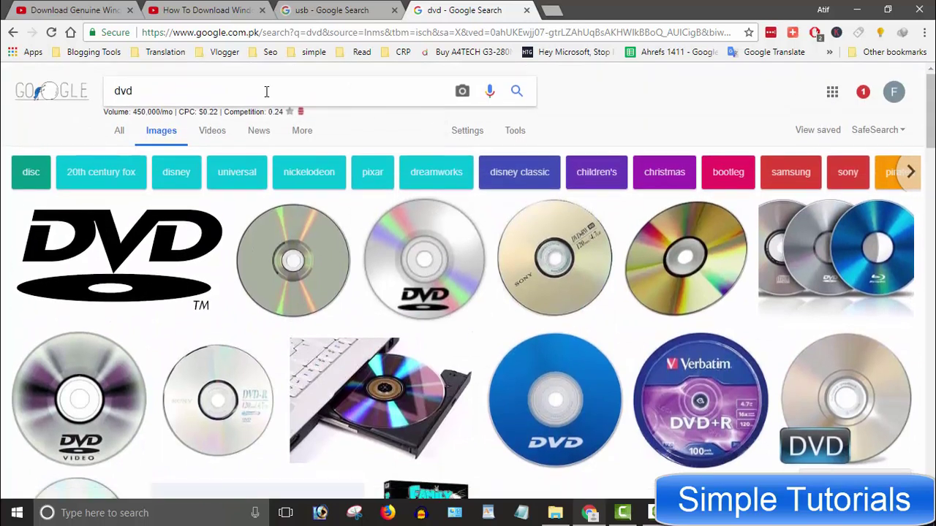
- Change the image search to 'dvd scratch' and scroll through the scratched-disc results
left_click(262, 93)
type("scra")
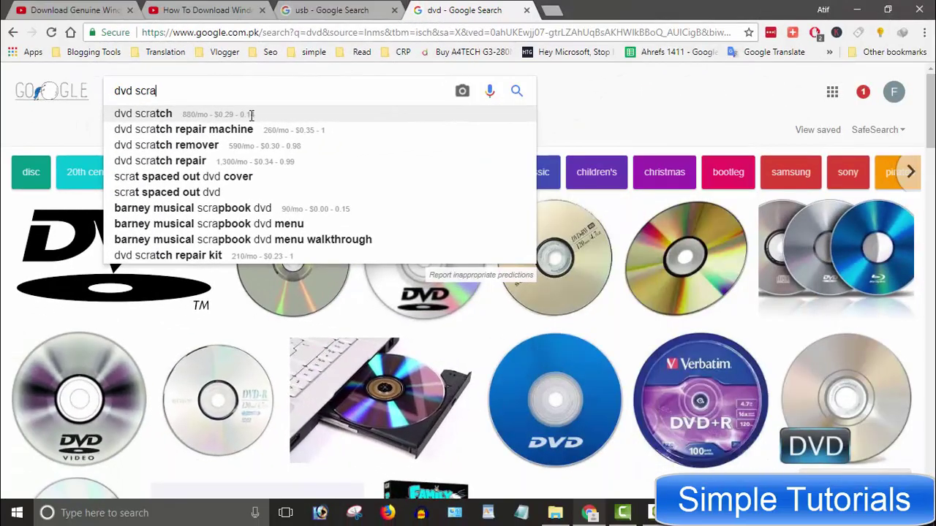
left_click(249, 117)
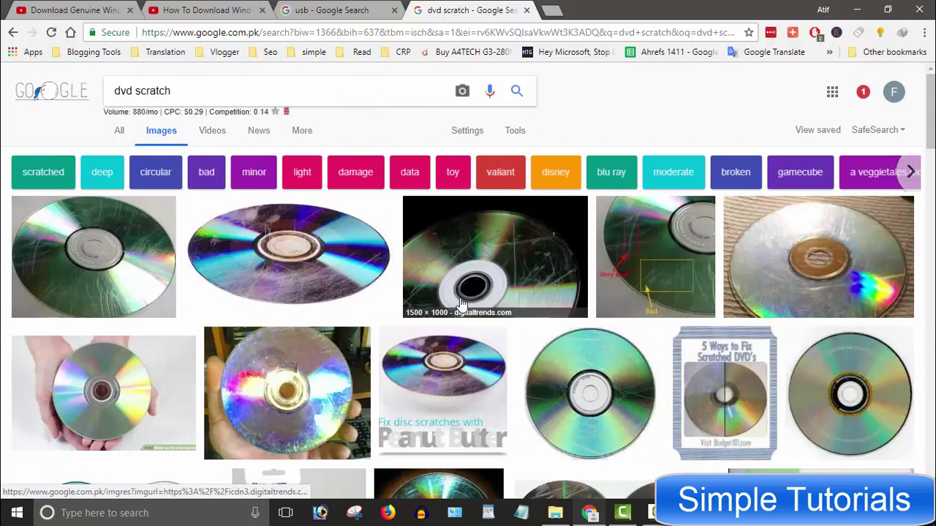
scroll(462, 302, "down", 1)
scroll(462, 302, "down", 3)
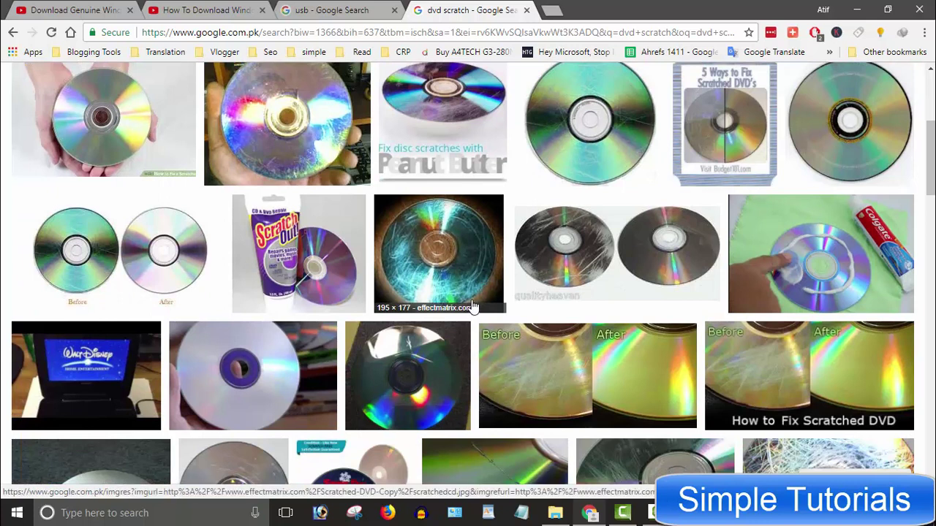
scroll(472, 305, "down", 2)
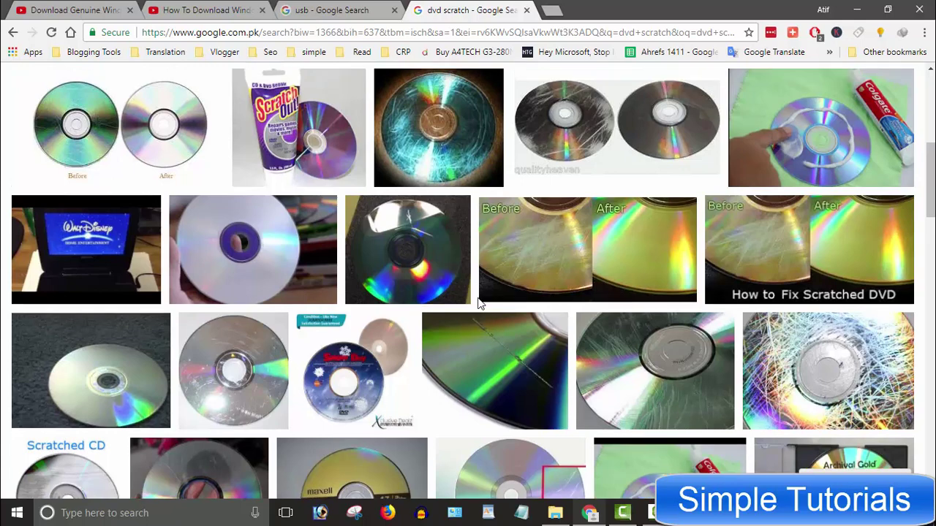
scroll(479, 300, "up", 5)
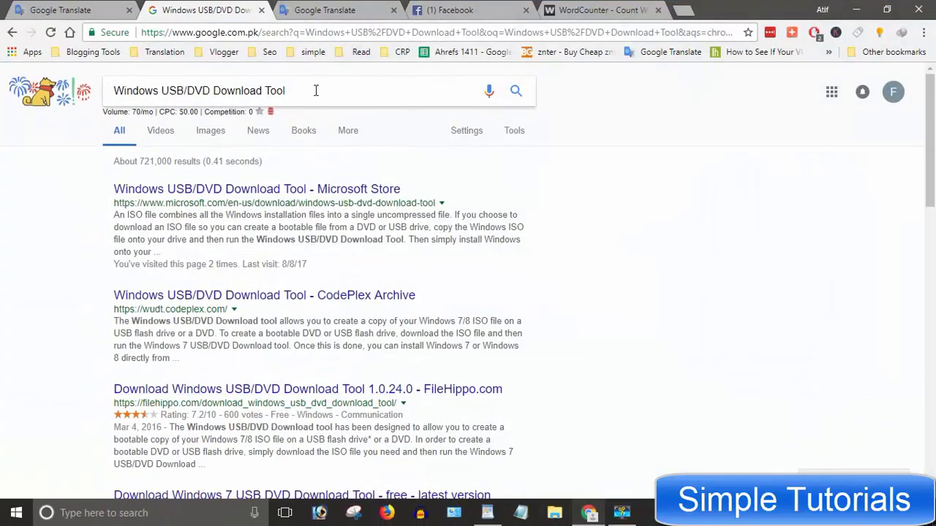
- Open the 'Windows USB/DVD Download Tool - Microsoft Store' search result
triple_click(316, 90)
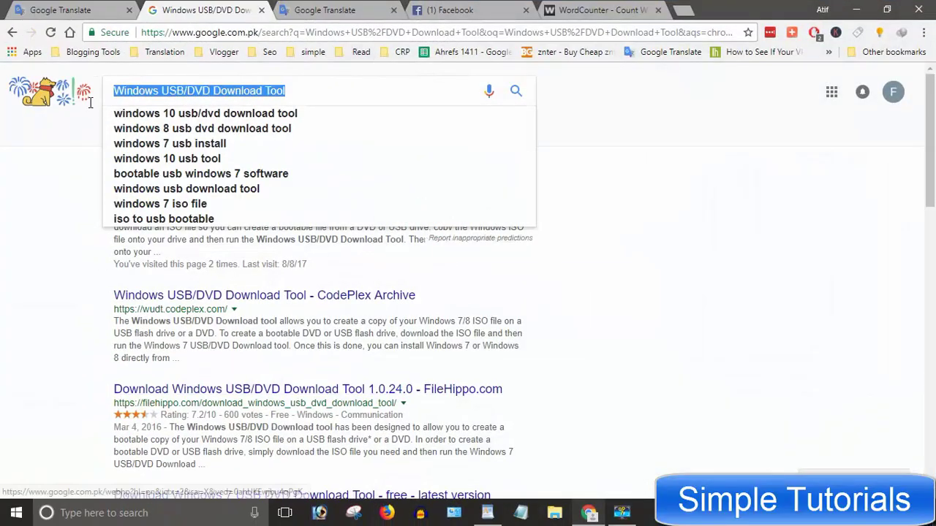
left_click(62, 282)
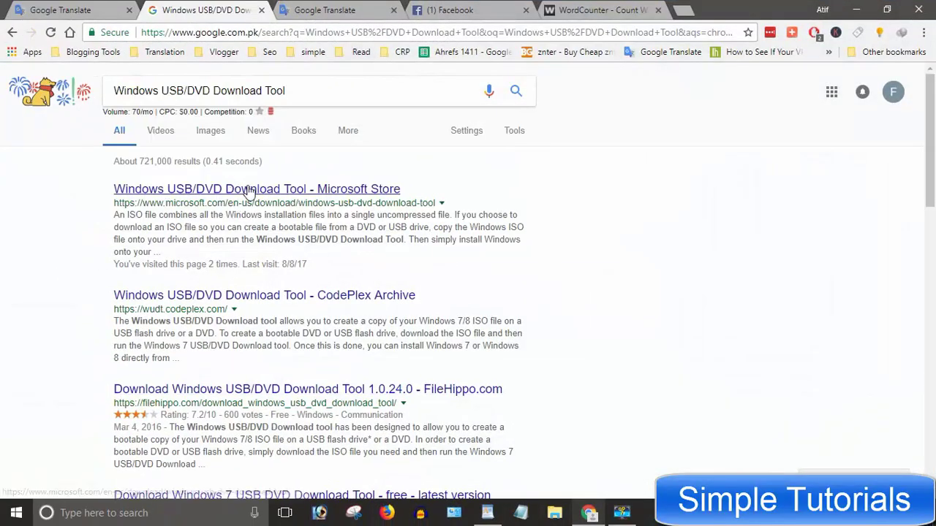
left_click(130, 192)
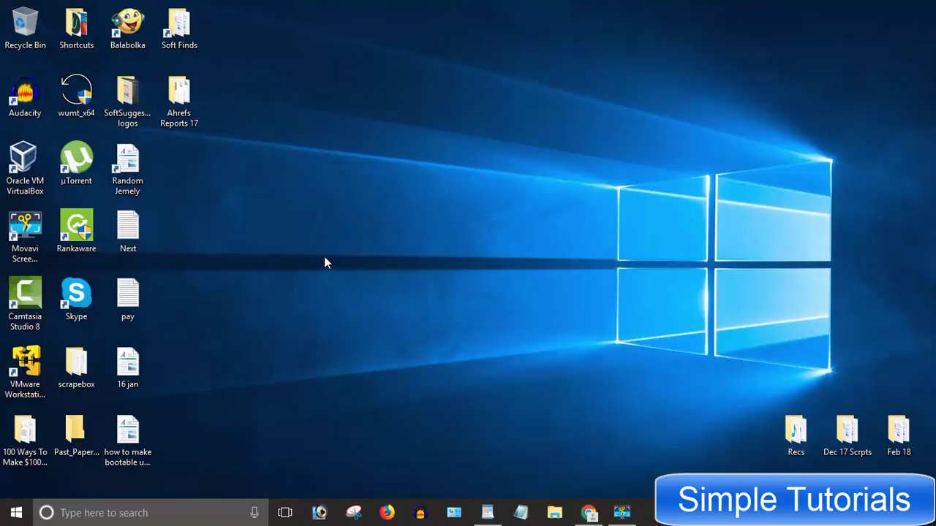
- Install the Windows 7 USB/DVD Download Tool with default settings and close the finished wizard
left_click(539, 358)
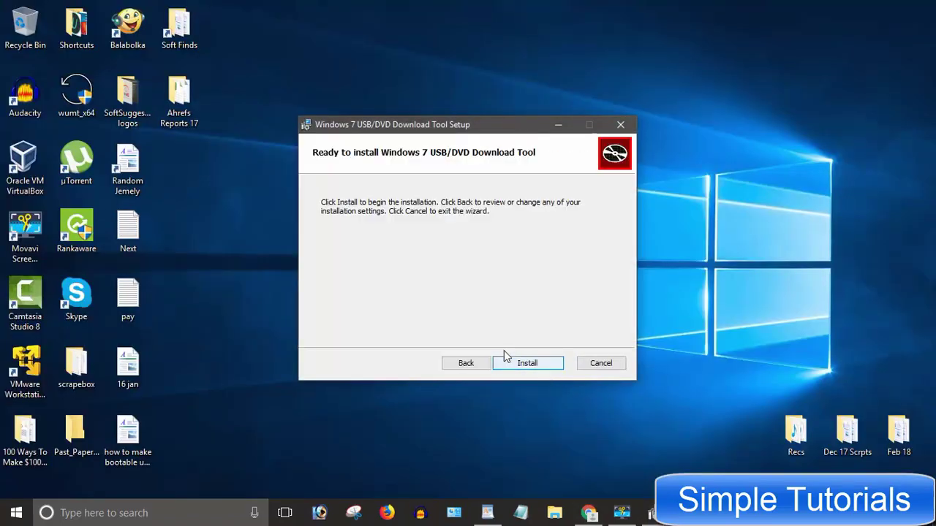
left_click(548, 360)
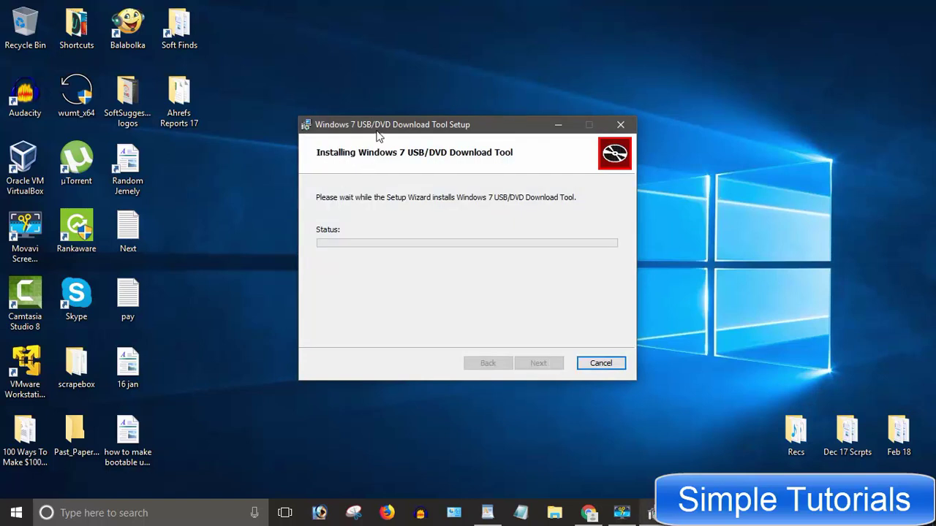
left_click_drag(396, 131, 390, 85)
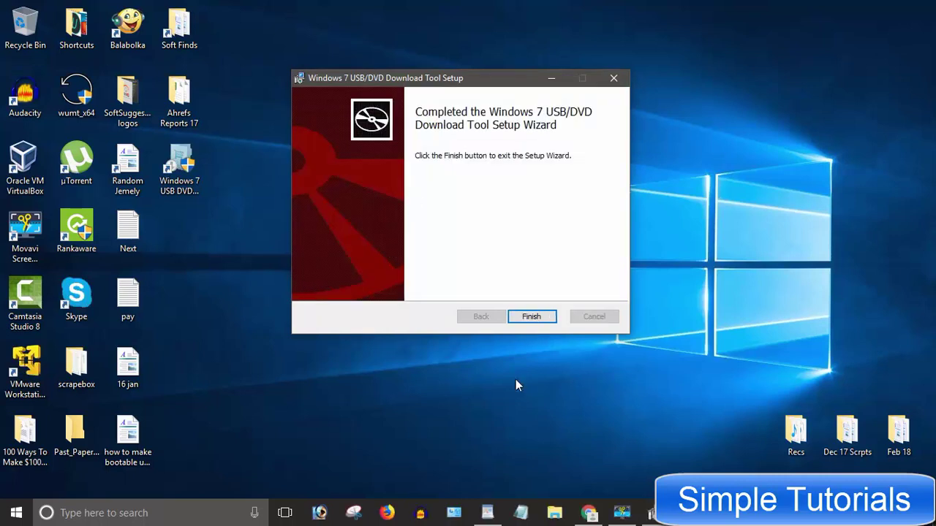
left_click(532, 316)
left_click(625, 511)
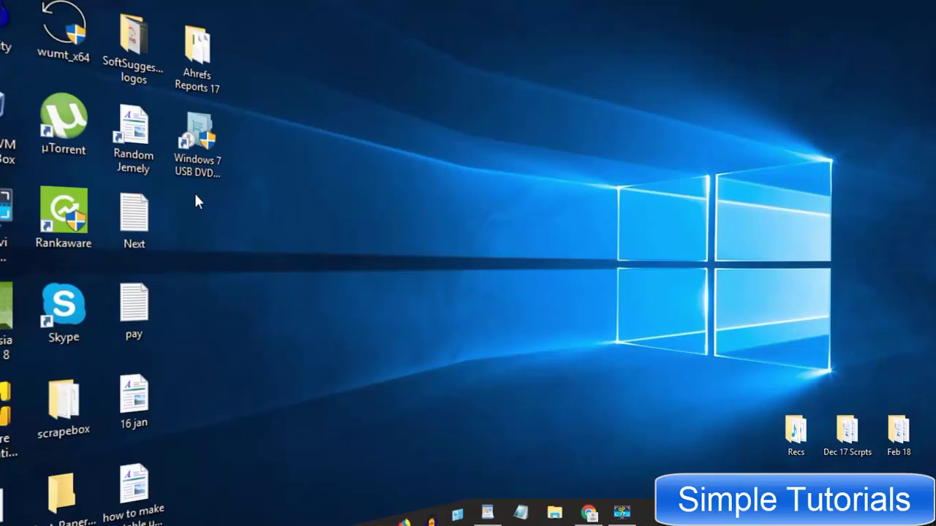
- Launch the download tool, select Win10_1703_English_x32.iso as the source, and continue to media selection
double_click(180, 174)
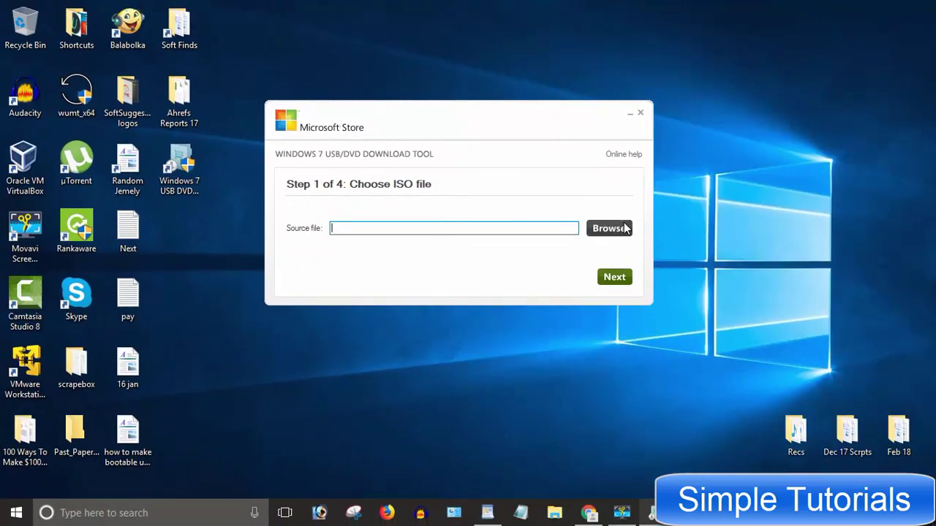
left_click(625, 228)
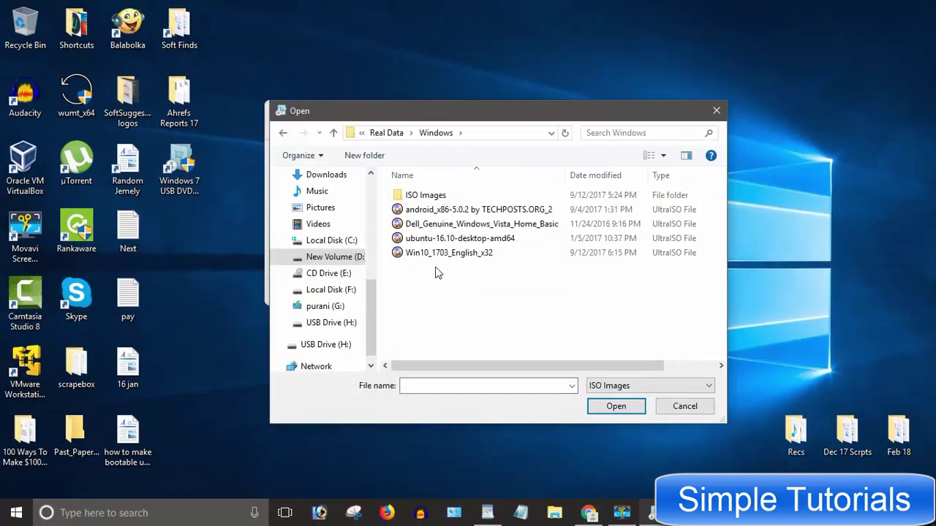
double_click(424, 255)
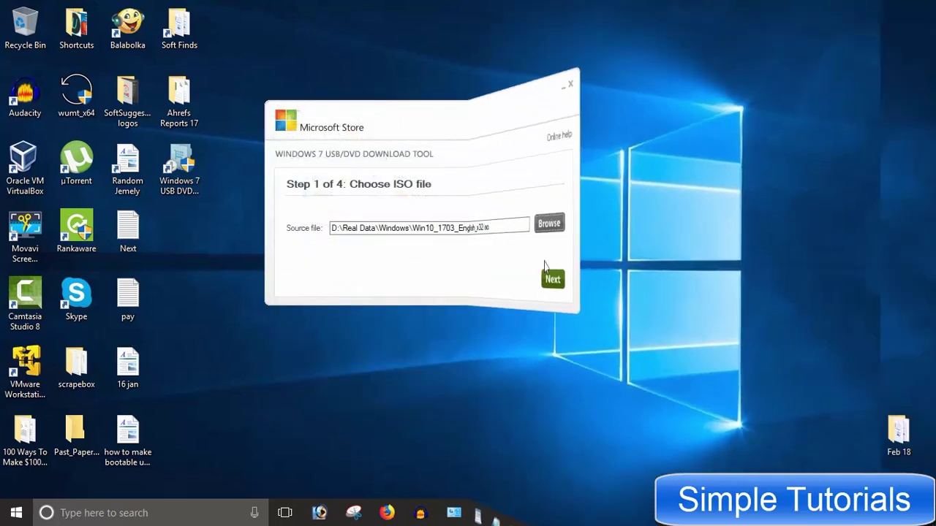
left_click(614, 277)
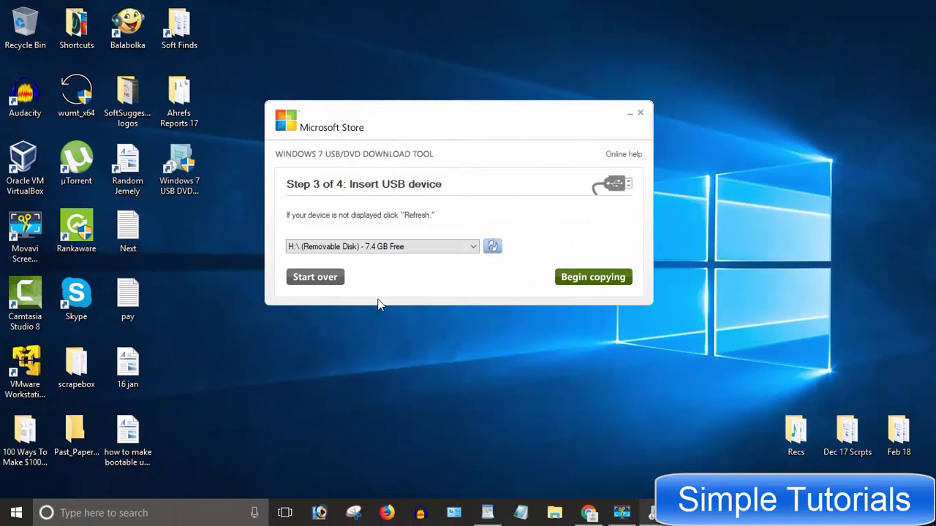
- Keep removable drive H: as the target, begin copying, and allow the drive to be erased
left_click(418, 247)
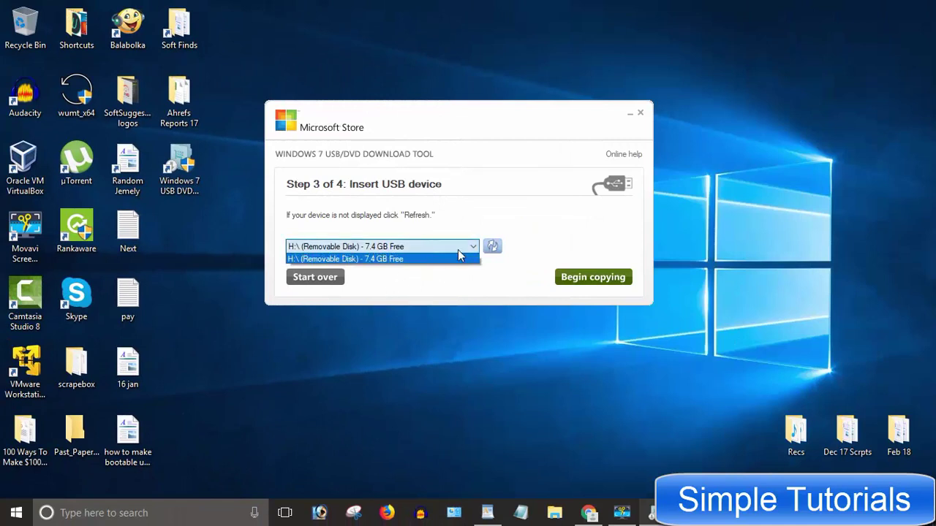
left_click(432, 285)
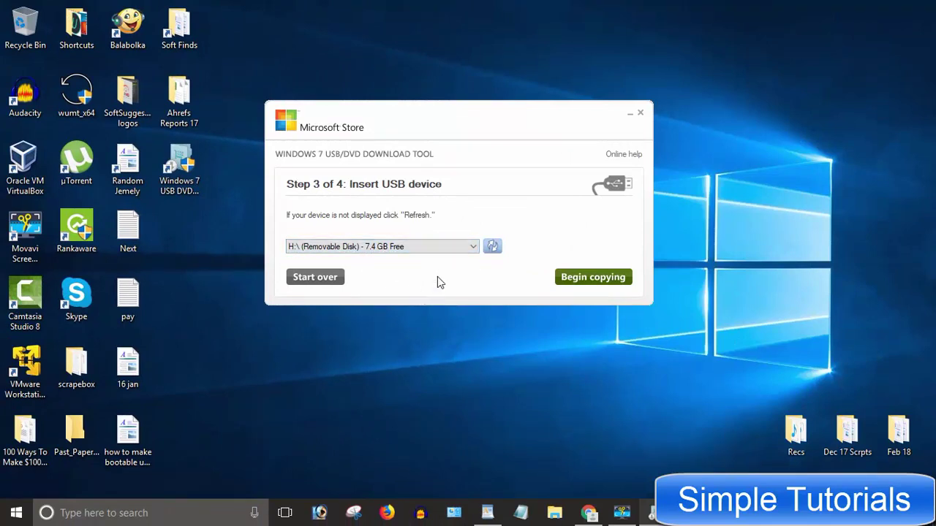
left_click(462, 247)
left_click(457, 259)
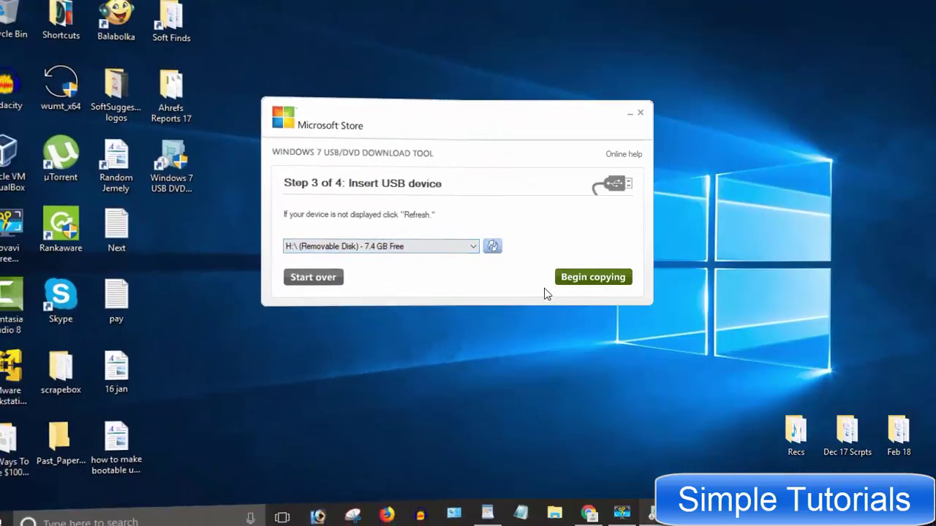
left_click(591, 277)
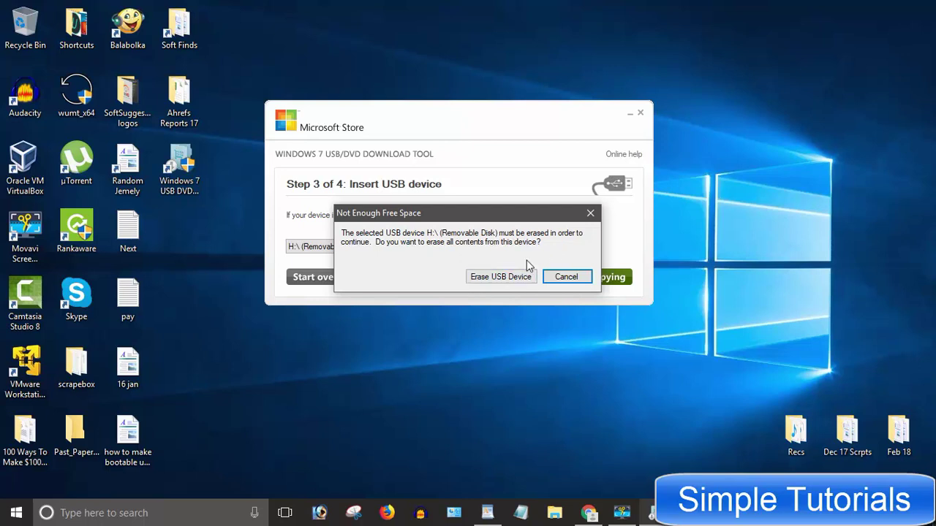
left_click(500, 277)
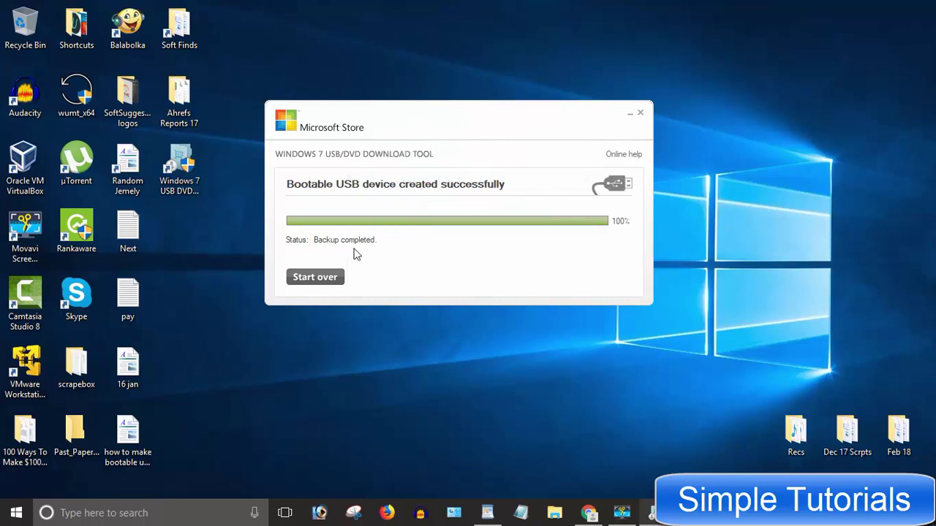
- Close the download tool and open USB Drive (H:) from This PC in File Explorer
left_click(639, 114)
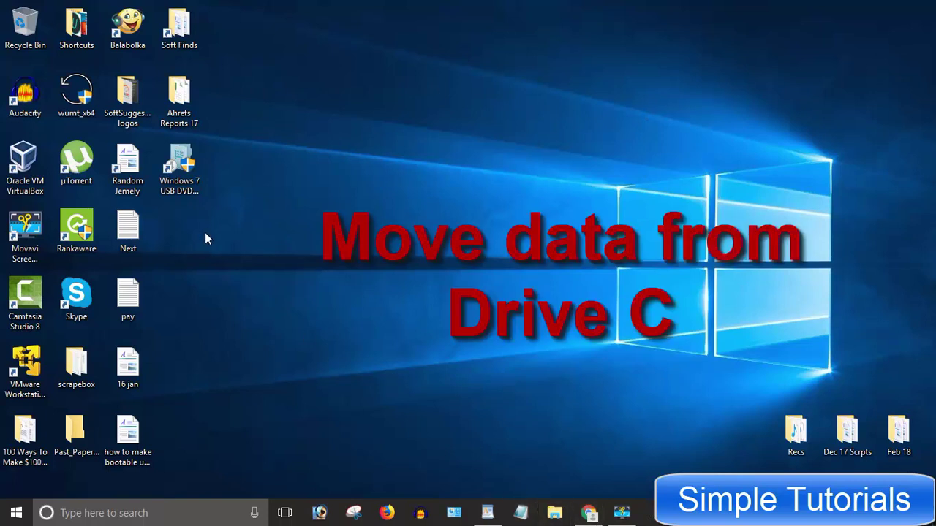
left_click(554, 512)
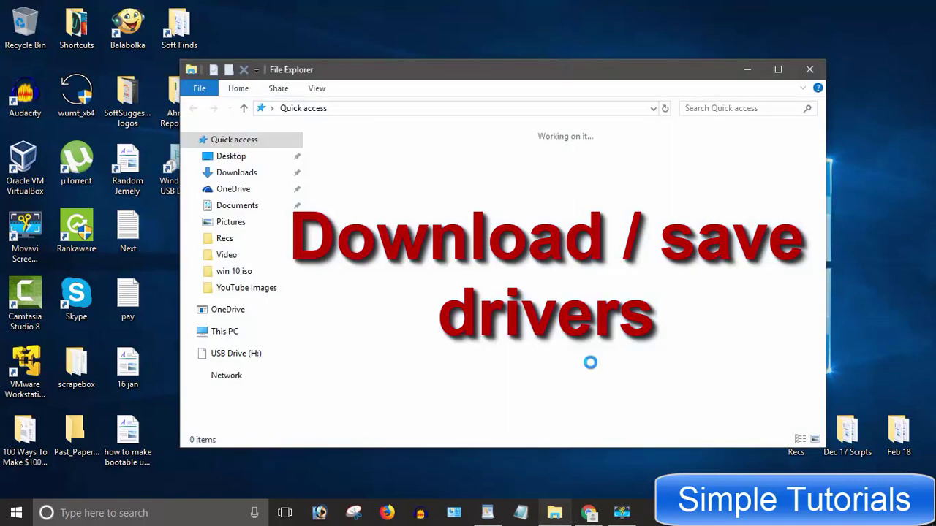
left_click(226, 331)
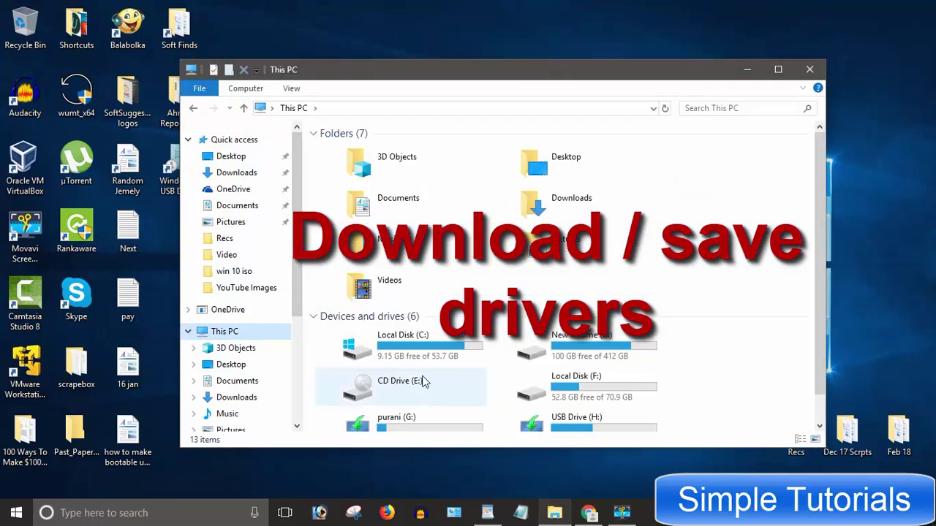
double_click(559, 408)
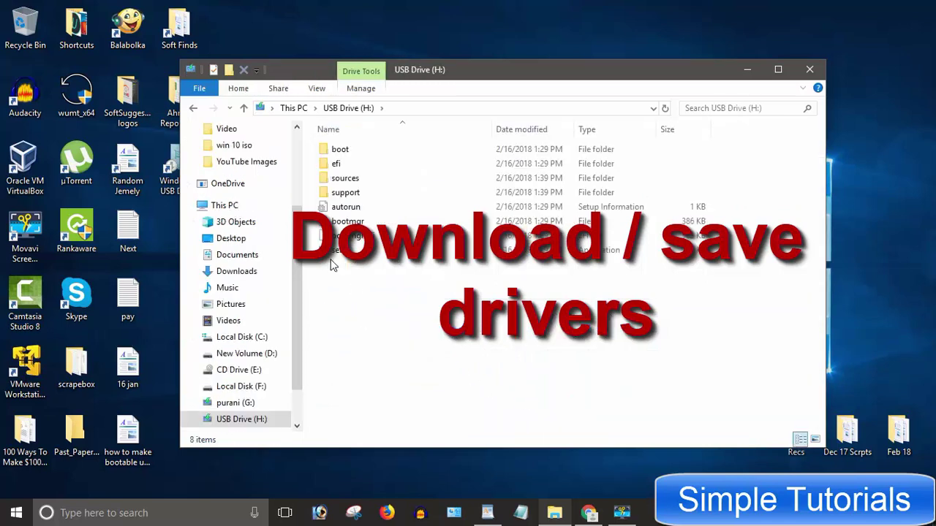
- Try running setup from the drive, dismiss the 64-bit error, and select all eight items
left_click(328, 252)
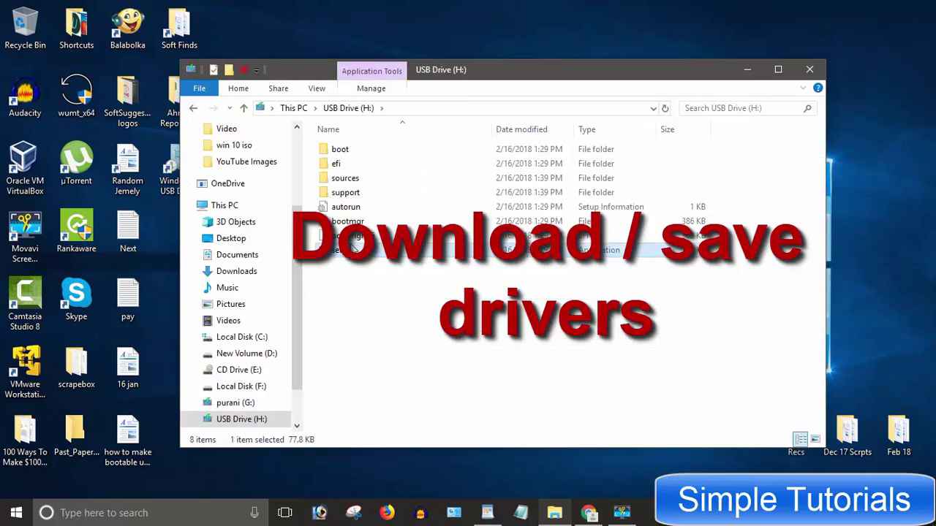
double_click(328, 252)
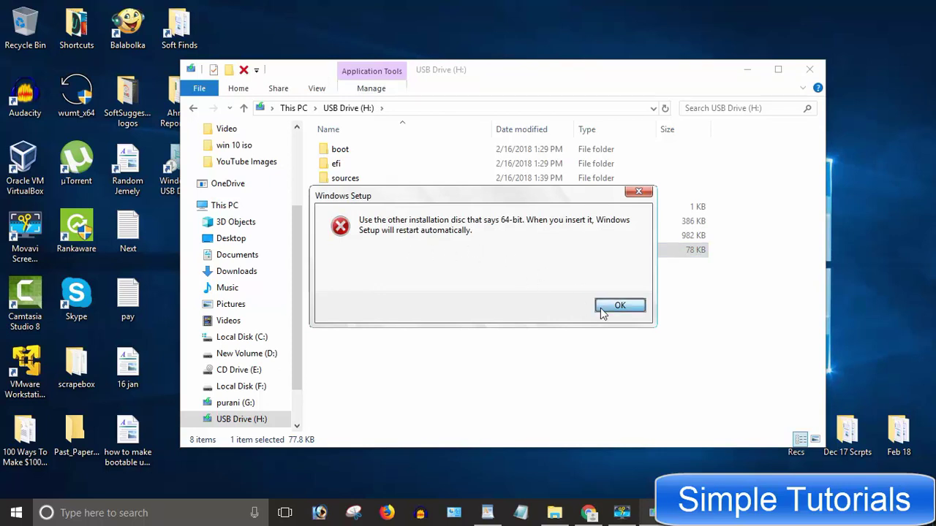
left_click(600, 308)
left_click_drag(547, 295, 353, 147)
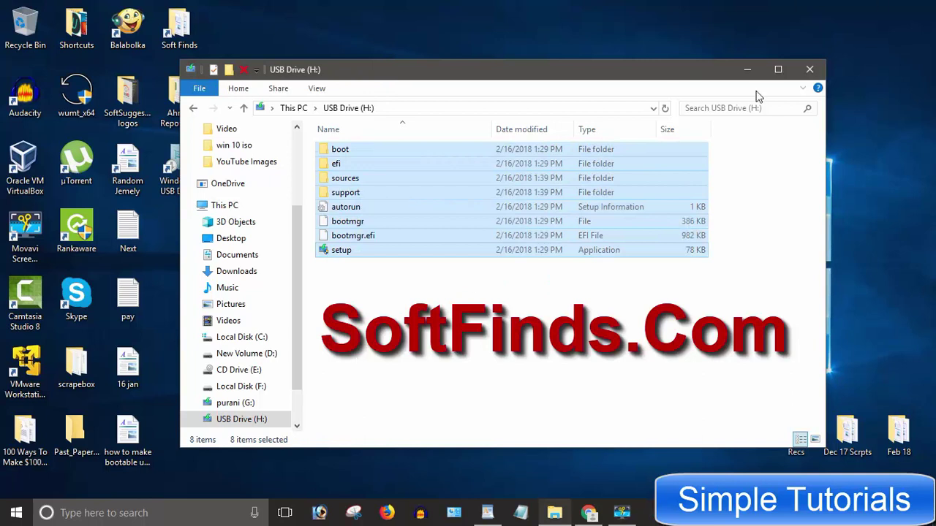
- Close the USB Drive (H:) File Explorer window
left_click(810, 69)
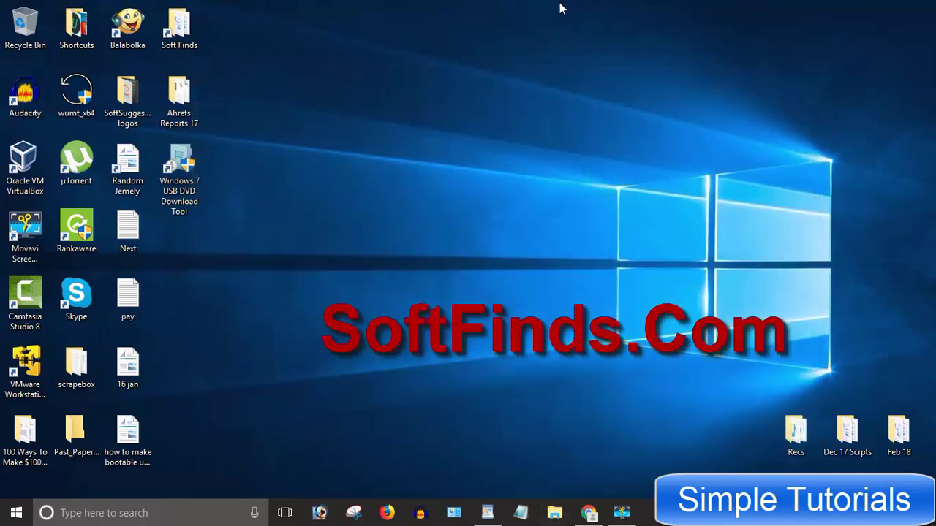